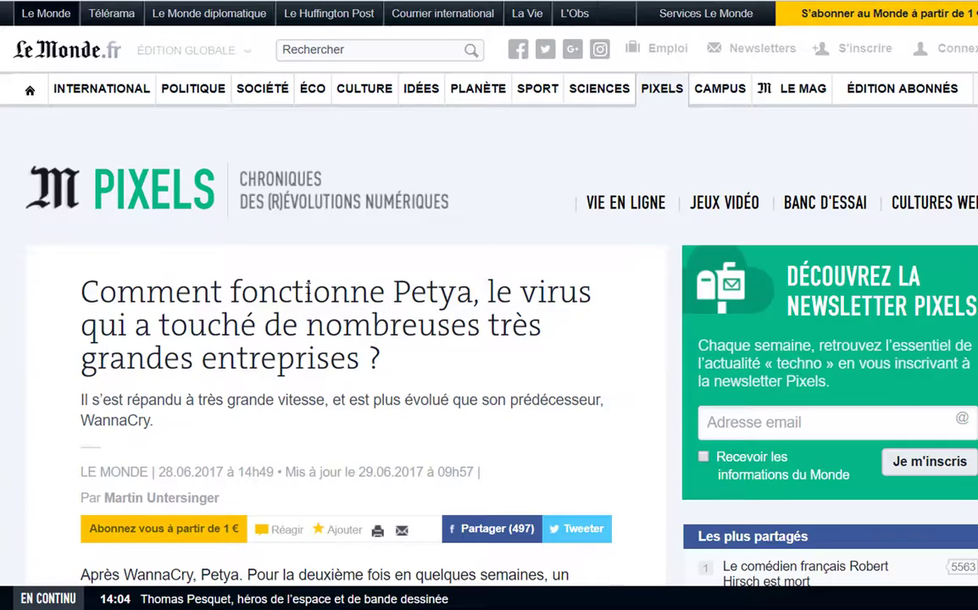
pyautogui.moveTo(303, 327); pyautogui.dragTo(425, 364)
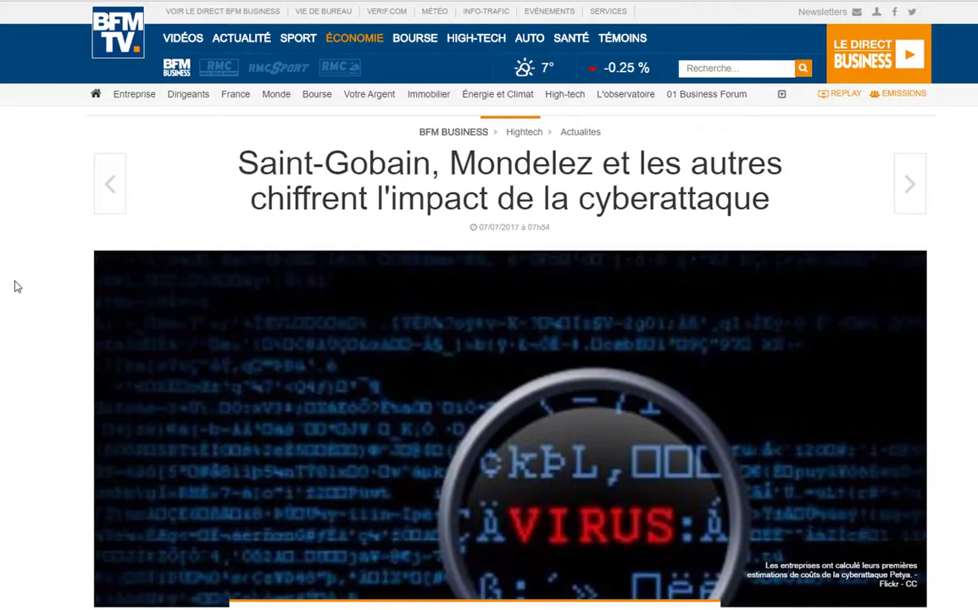
pyautogui.scroll(-6, 28, 270)
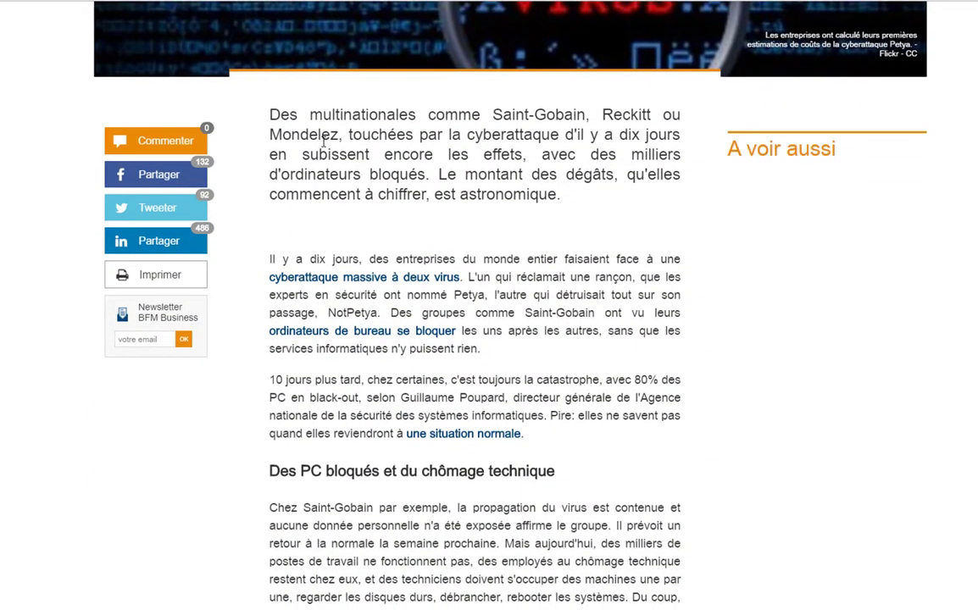
pyautogui.moveTo(272, 114); pyautogui.dragTo(577, 208)
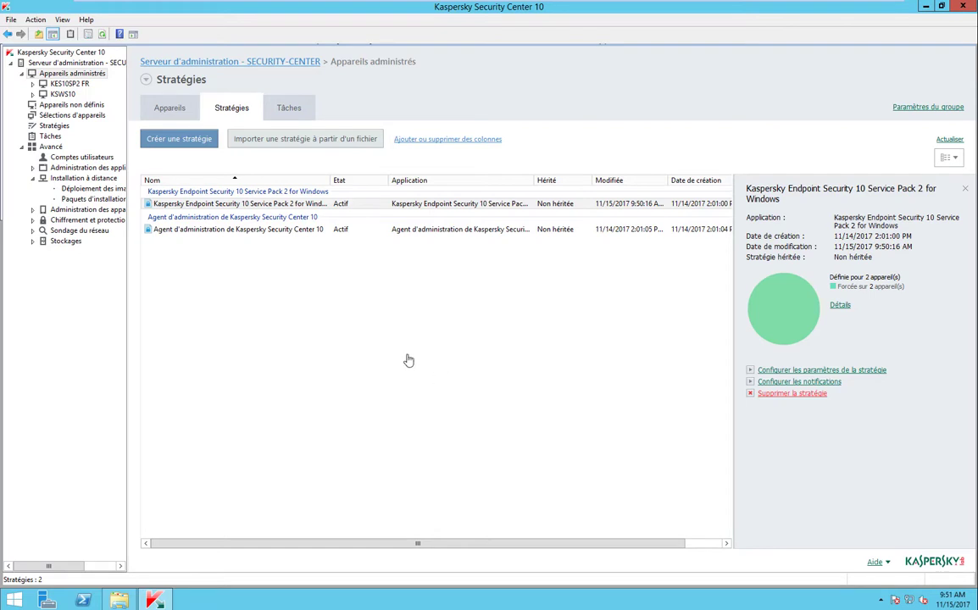
# - Open the properties of the Kaspersky Endpoint Security 10 Service Pack 2 for Windows policy and display its Antivirus Fichiers settings
pyautogui.click(208, 207)
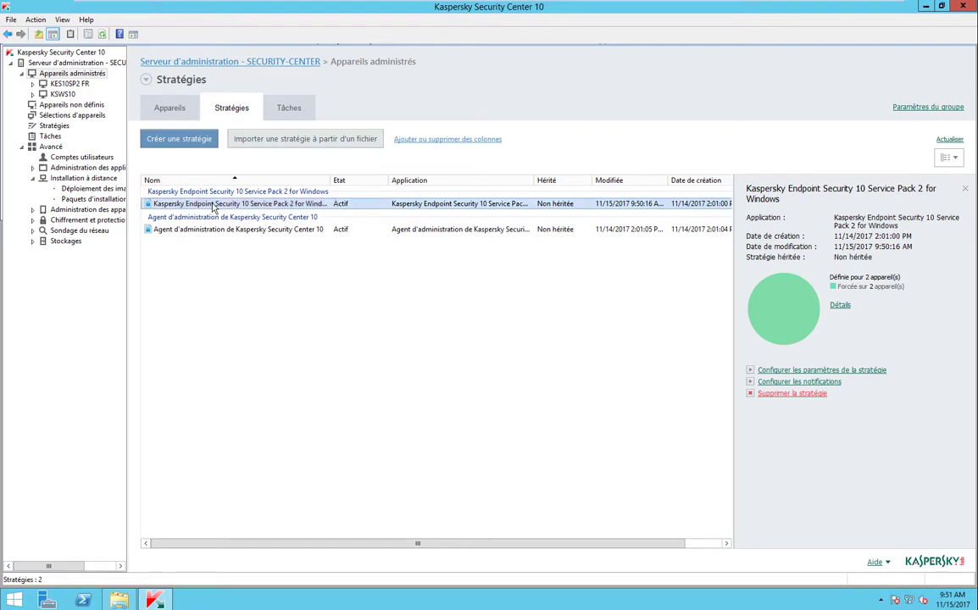
pyautogui.doubleClick(214, 207)
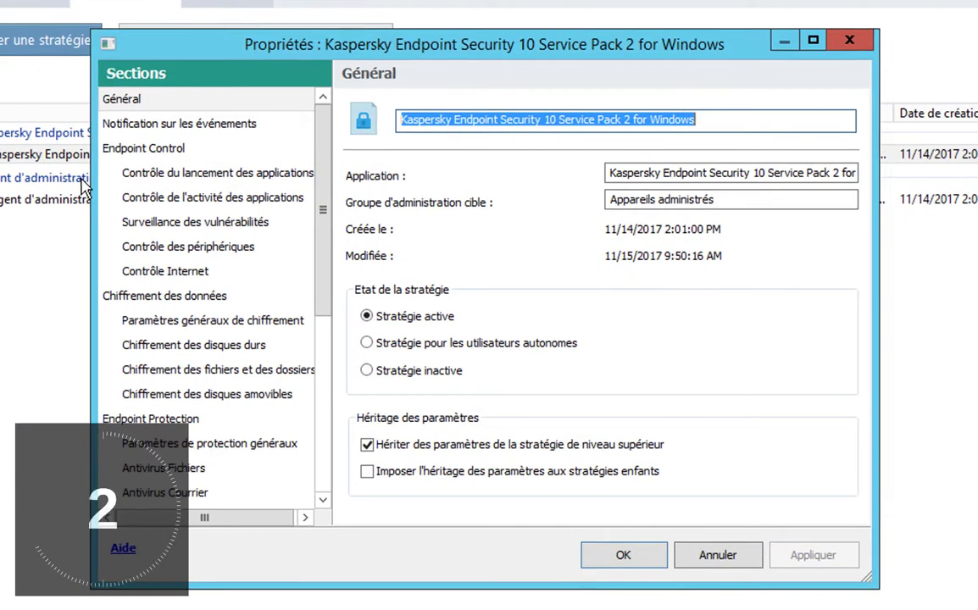
pyautogui.click(189, 472)
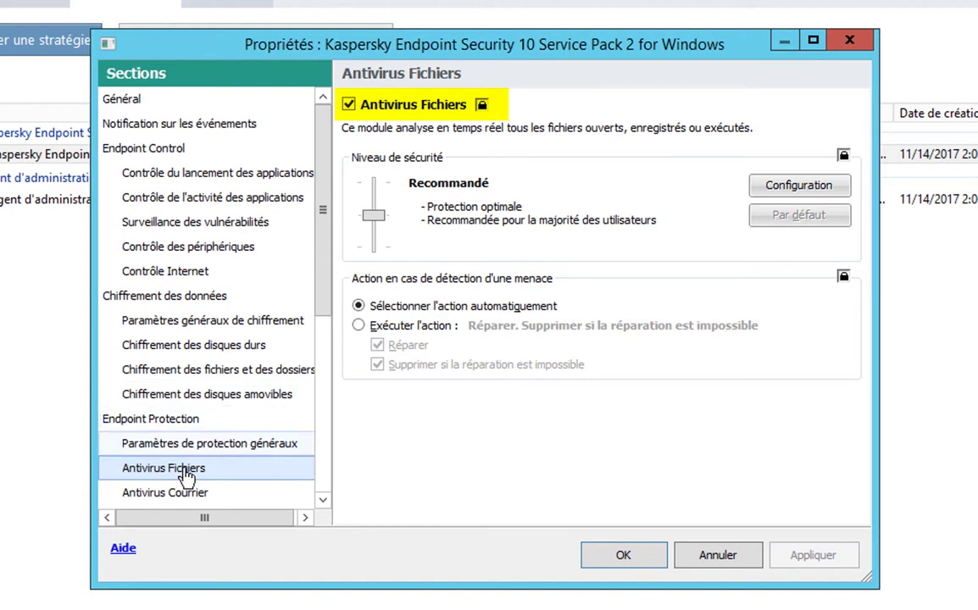
# - In the Antivirus Courrier configuration, set the attachment filter to "Supprimer les types de pièces jointes indiqués"
pyautogui.click(180, 496)
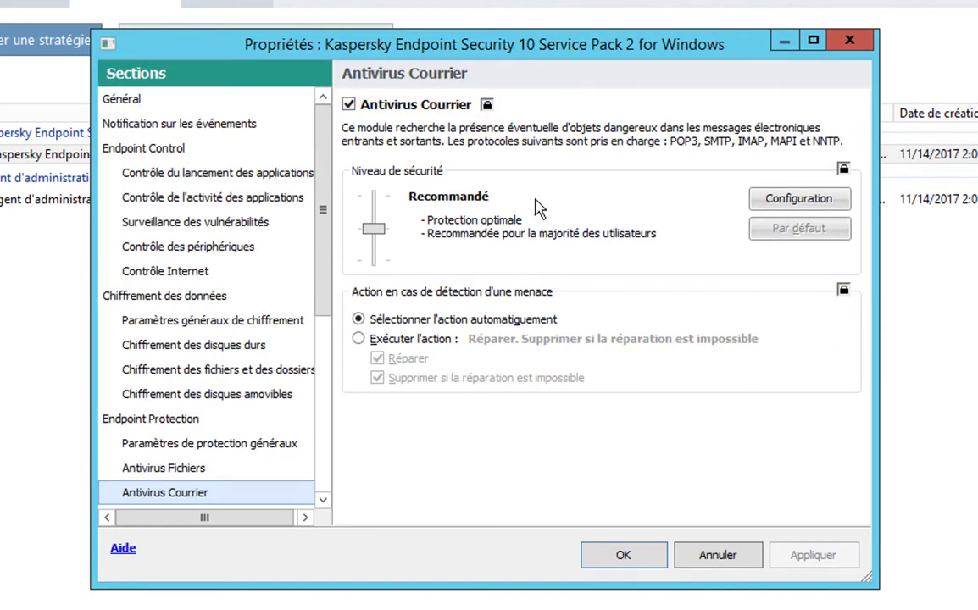
pyautogui.click(781, 198)
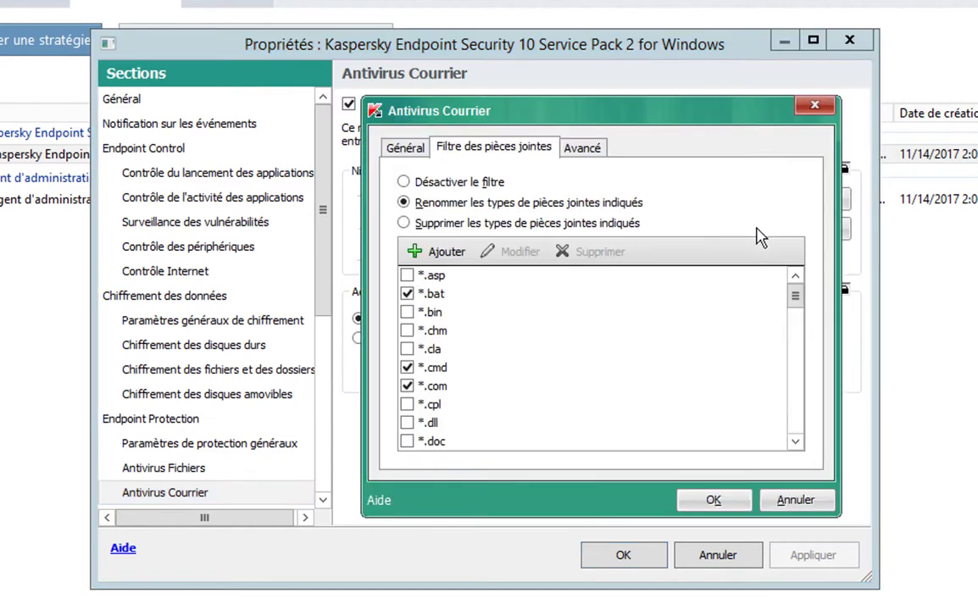
pyautogui.click(400, 149)
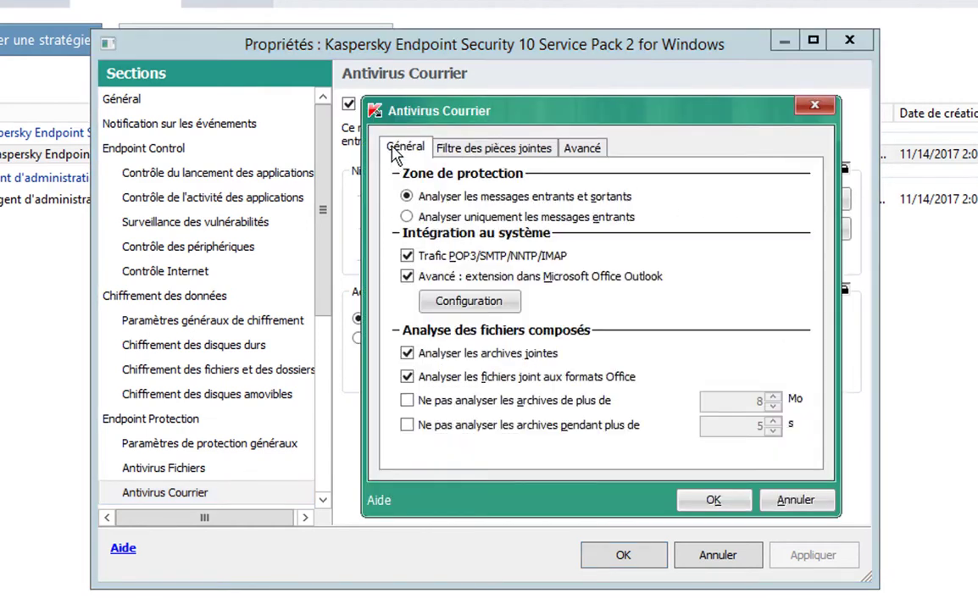
pyautogui.click(469, 151)
pyautogui.click(404, 223)
# - Include the *.asp, *.bin, *.chm, *.cla, *.cpl and *.dll file types in the attachment filter
pyautogui.click(407, 276)
pyautogui.click(407, 312)
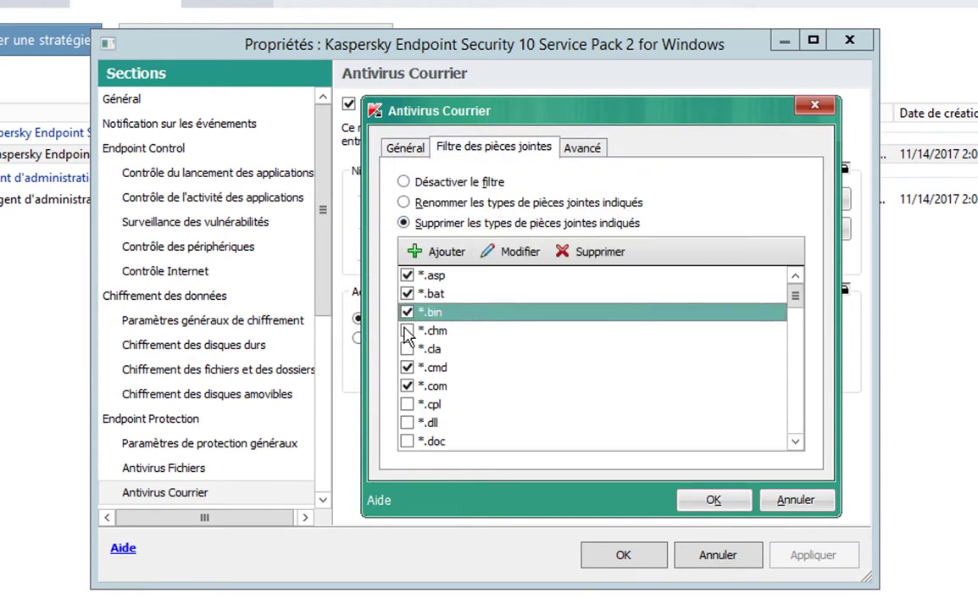
pyautogui.click(407, 331)
pyautogui.click(407, 349)
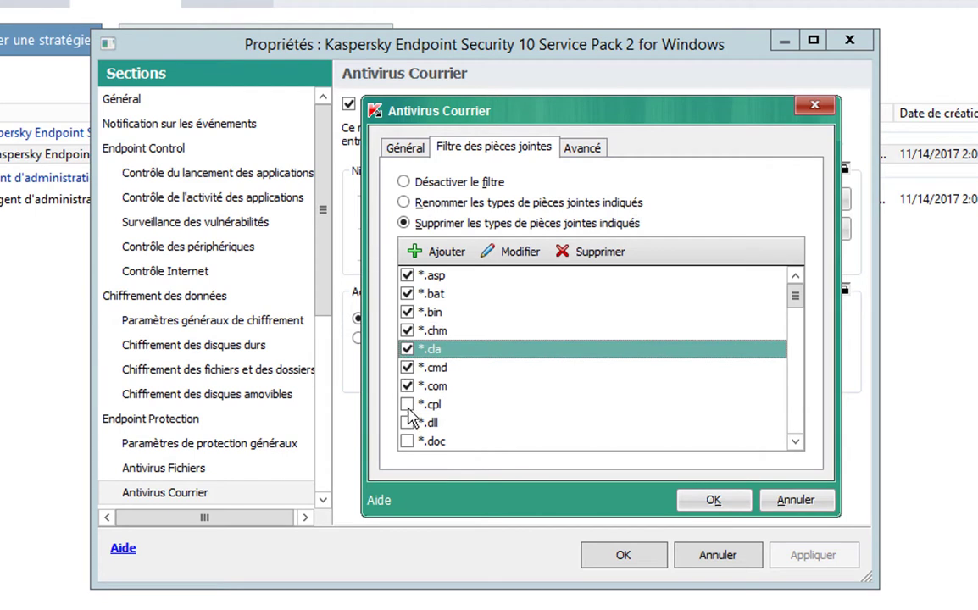
pyautogui.click(407, 405)
pyautogui.click(407, 422)
# - Include the *.fpm, *.hlp, *.hta, *.htm, *.htt, *.ico and *.ini file types in the attachment filter
pyautogui.scroll(-3, 511, 406)
pyautogui.scroll(-3, 498, 403)
pyautogui.click(407, 331)
pyautogui.click(407, 312)
pyautogui.click(406, 348)
pyautogui.click(407, 366)
pyautogui.click(407, 385)
pyautogui.click(406, 404)
pyautogui.click(407, 422)
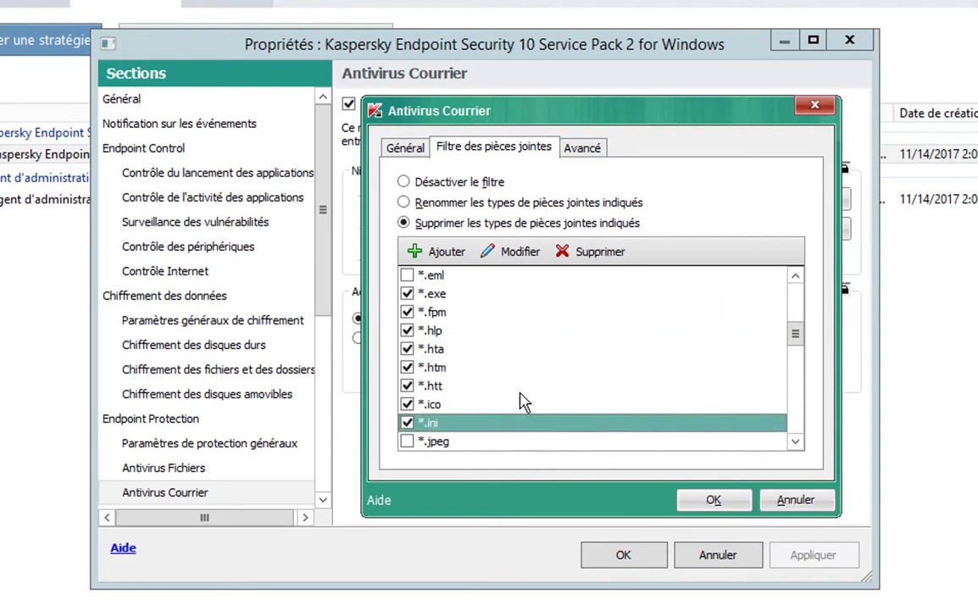
# - Include the *.lnk, *.mbx and *.md* file types in the attachment filter
pyautogui.scroll(-3, 454, 405)
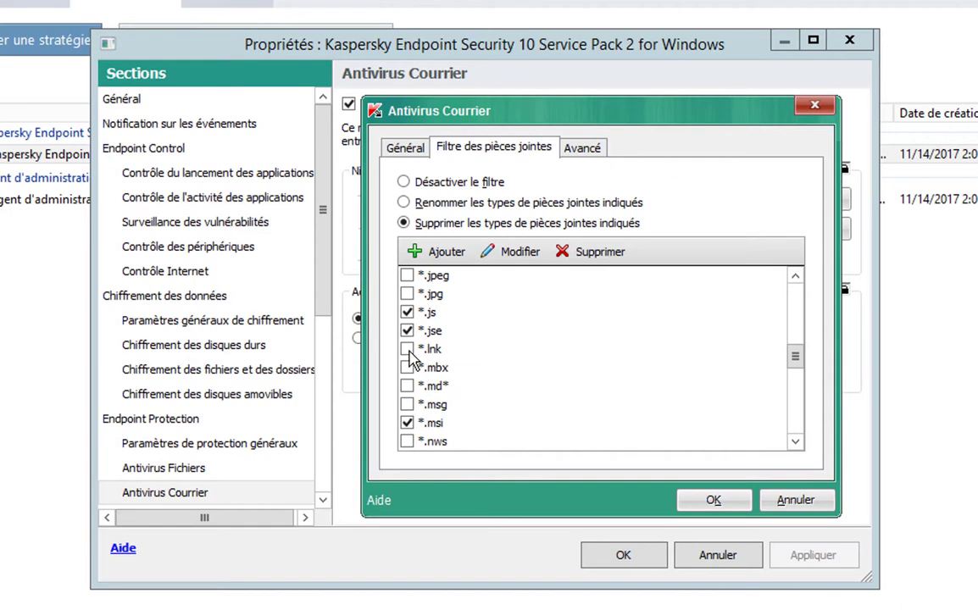
pyautogui.click(407, 348)
pyautogui.click(407, 367)
pyautogui.click(407, 385)
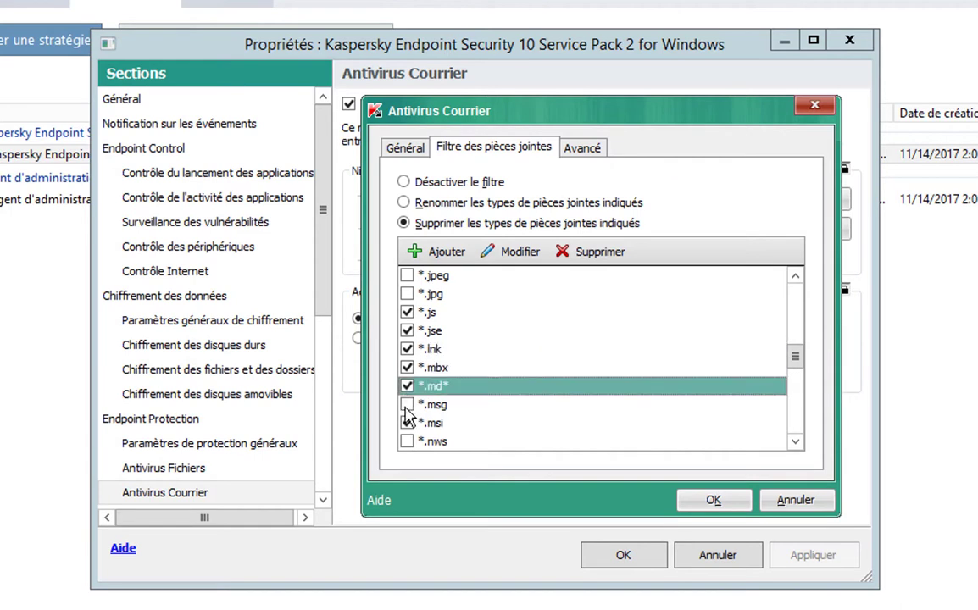
pyautogui.scroll(-3, 474, 394)
pyautogui.scroll(-4, 458, 385)
pyautogui.click(457, 386)
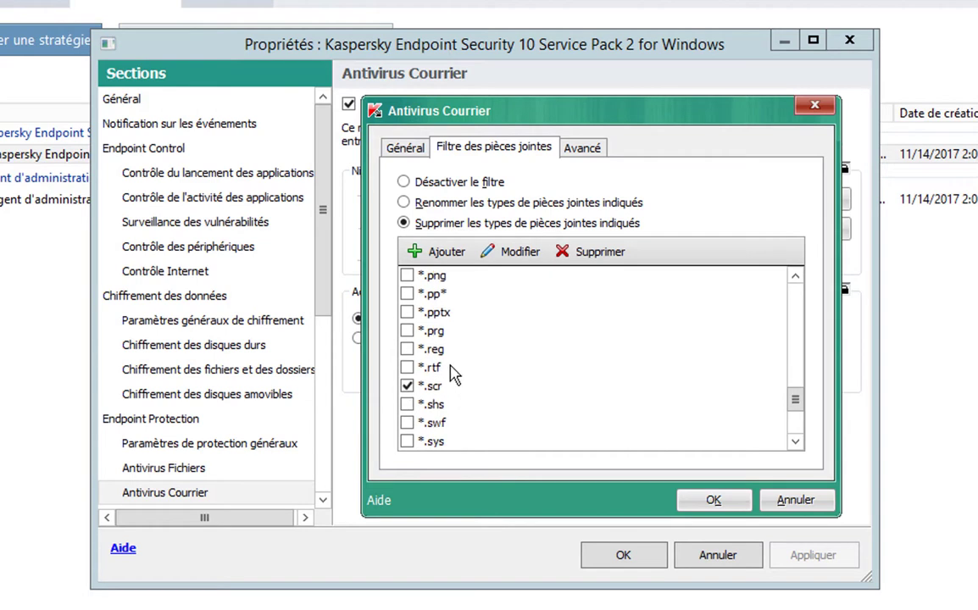
# - Add the file mask *.cab to the attachment filter and accept the Antivirus Courrier configuration
pyautogui.scroll(-4, 446, 423)
pyautogui.scroll(-1, 446, 424)
pyautogui.moveTo(795, 430); pyautogui.dragTo(795, 280)
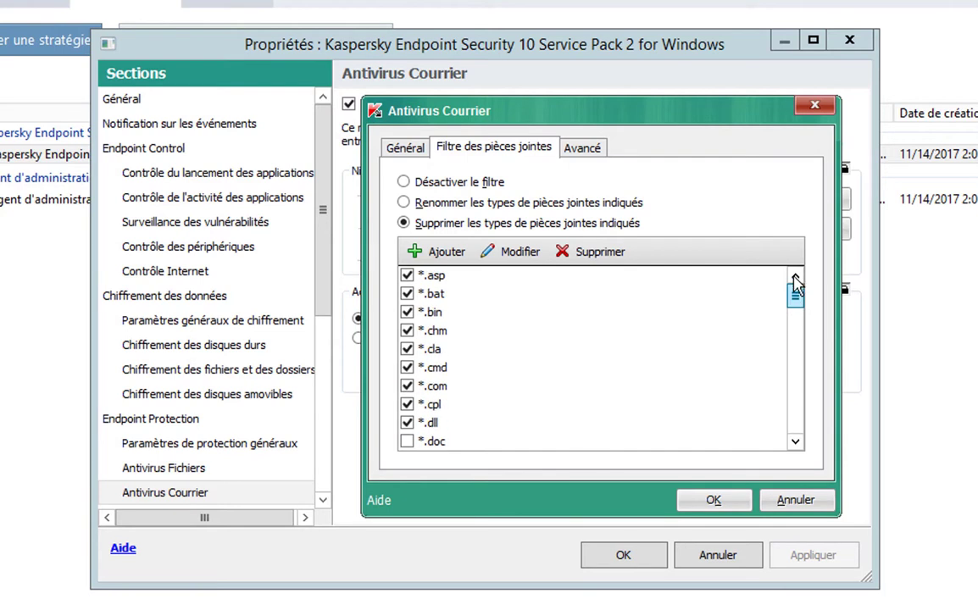
pyautogui.click(448, 253)
pyautogui.write('*.cab')
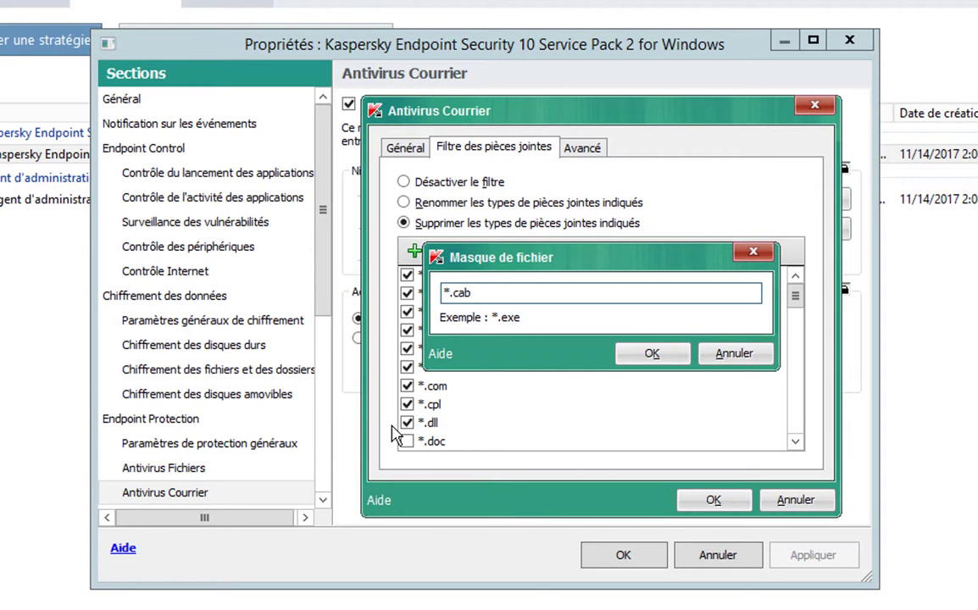
pyautogui.press('Return')
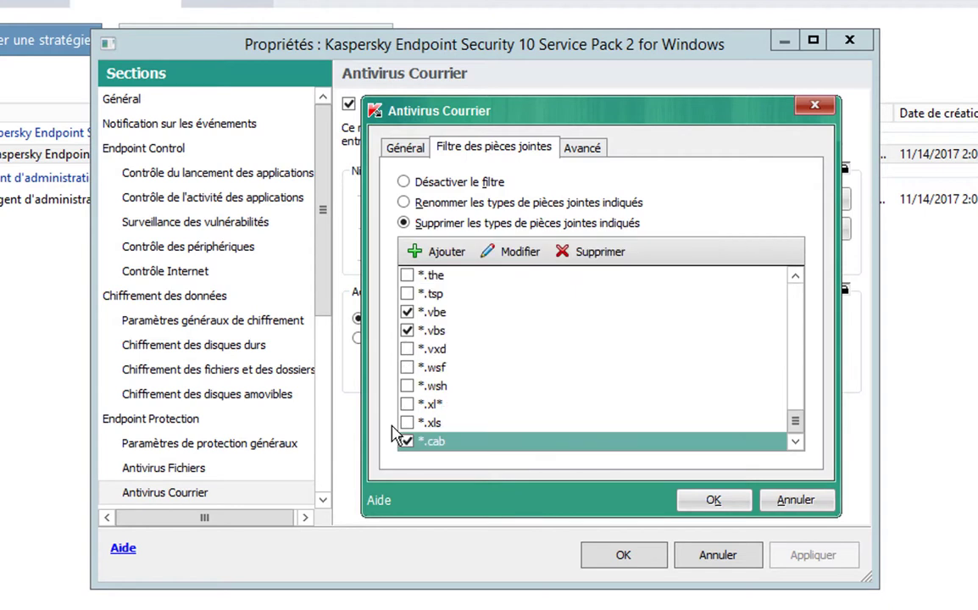
pyautogui.click(729, 500)
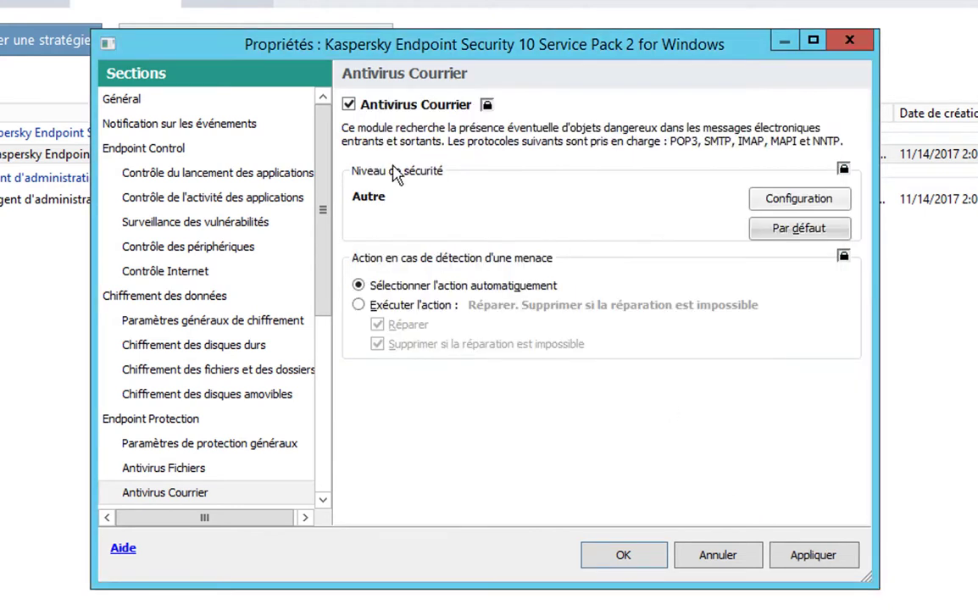
# - Display the policy's System Watcher settings to review the rollback of malicious application actions
pyautogui.moveTo(328, 237); pyautogui.dragTo(348, 351)
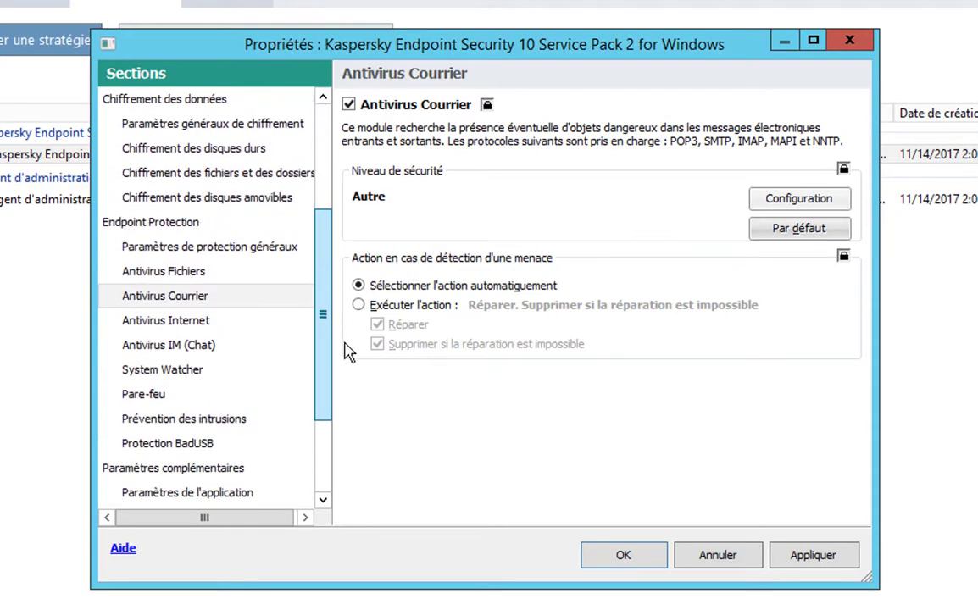
pyautogui.scroll(-1, 240, 301)
pyautogui.click(179, 347)
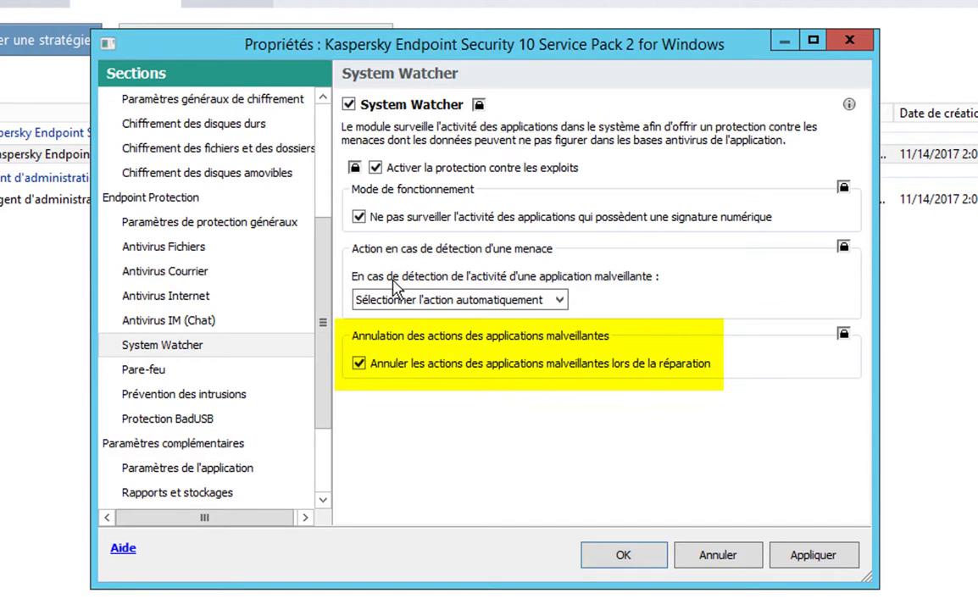
# - In the KSN settings, enable "Utiliser les serveurs de KSN au cas où KSN Proxy est inaccessible" and save the policy
pyautogui.moveTo(327, 279); pyautogui.dragTo(352, 379)
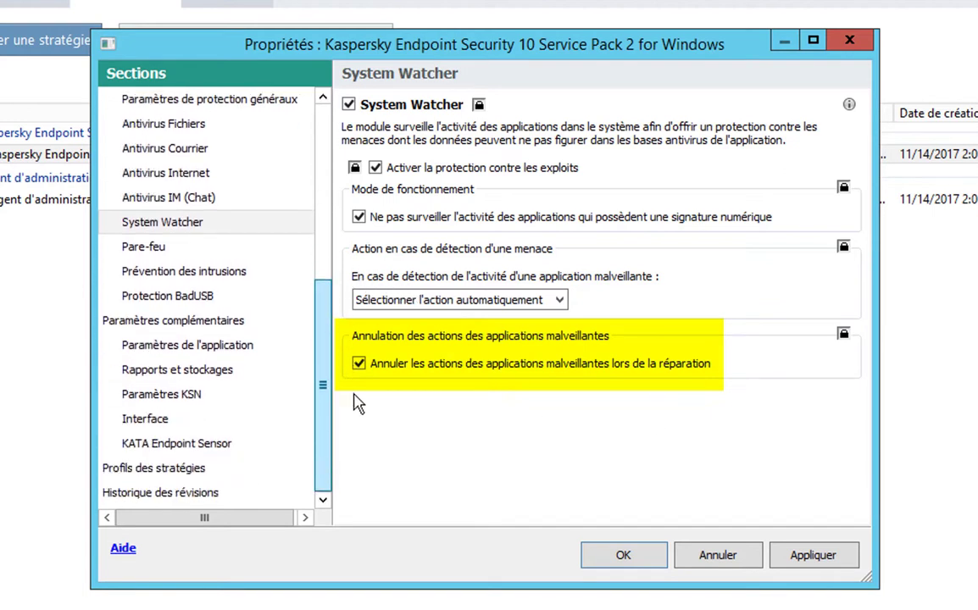
pyautogui.click(178, 395)
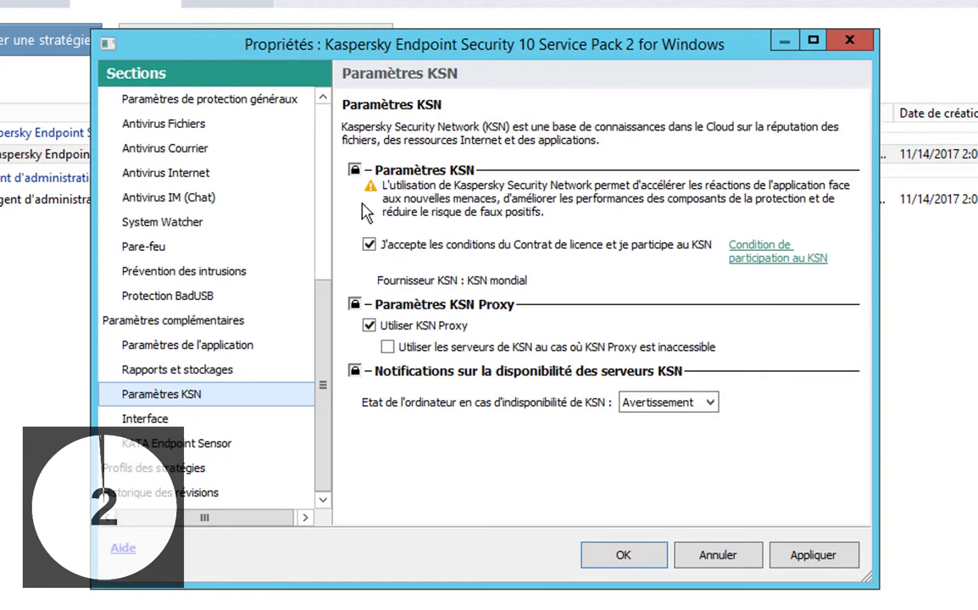
pyautogui.click(388, 350)
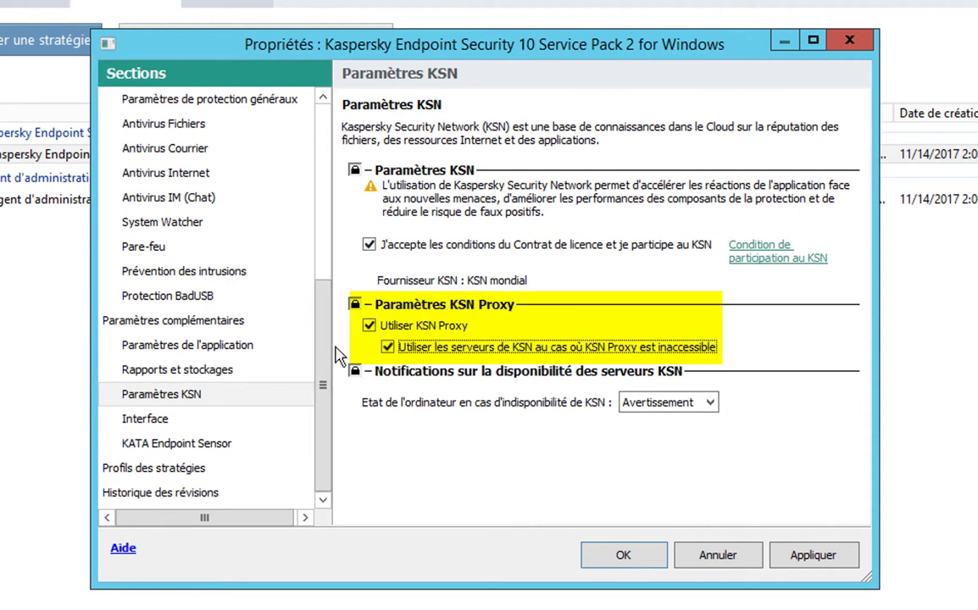
pyautogui.click(387, 349)
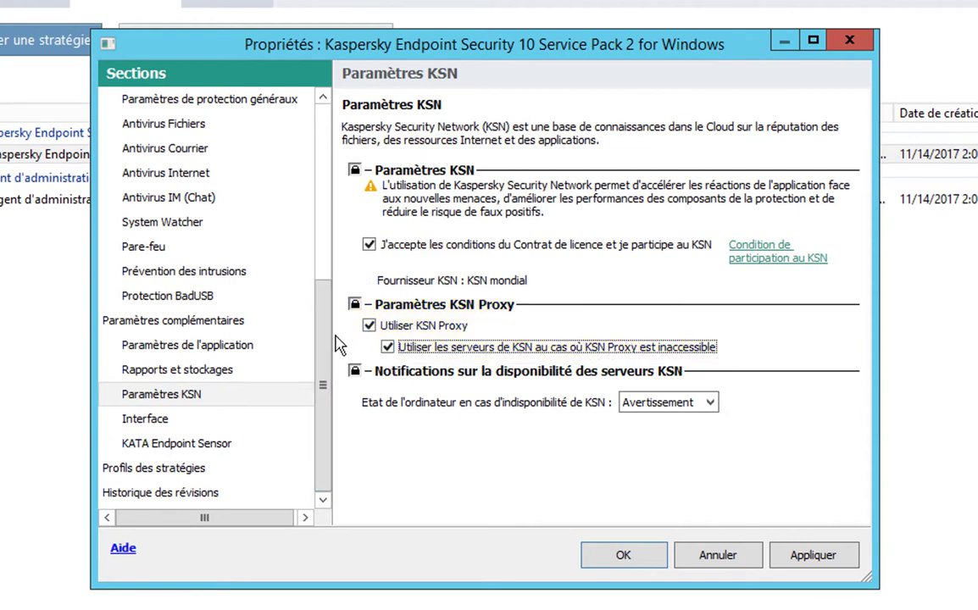
pyautogui.click(622, 556)
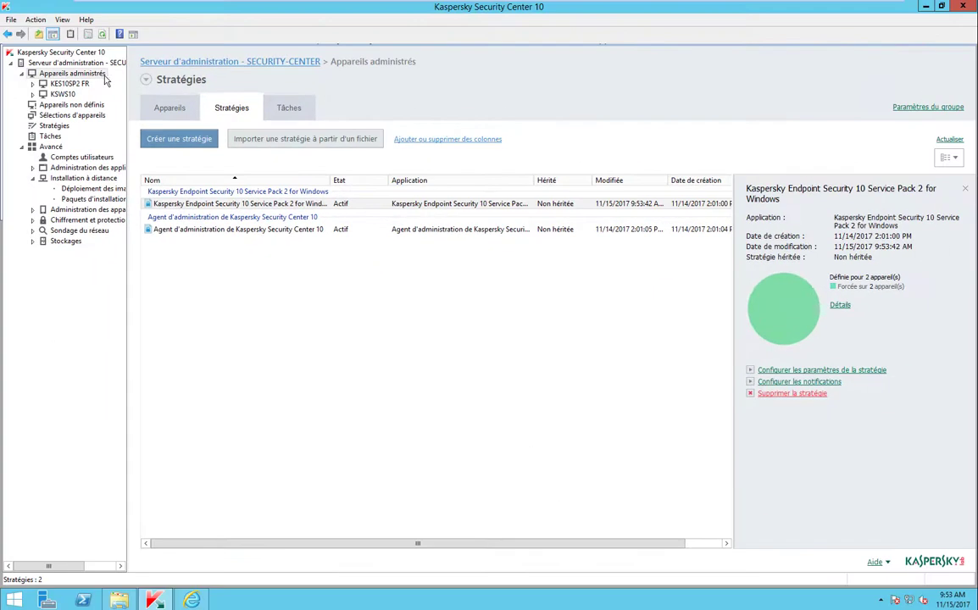
# - Open the administration server's properties and display the KSN proxy server settings to review Kaspersky Security Network participation
pyautogui.rightClick(78, 63)
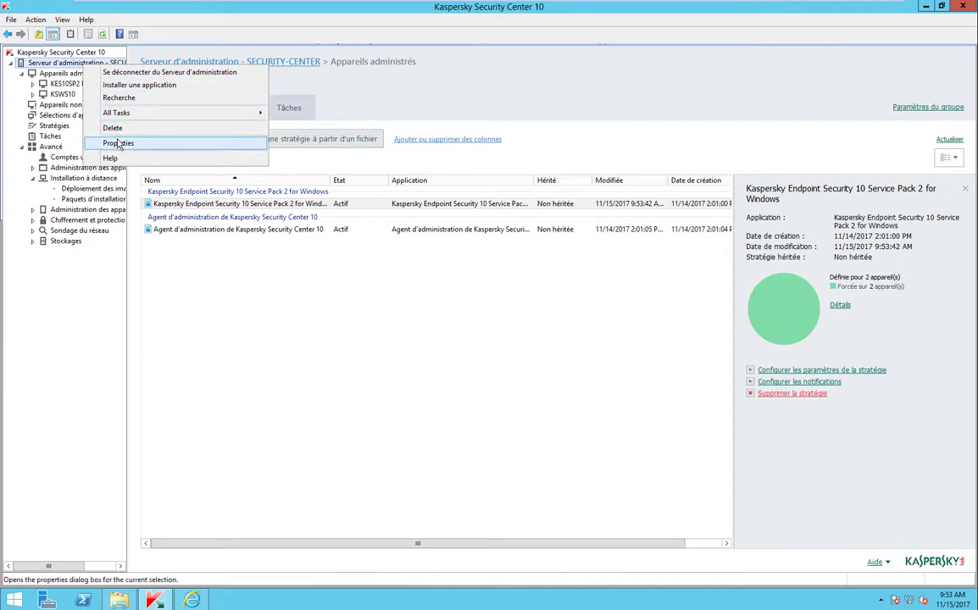
pyautogui.click(120, 142)
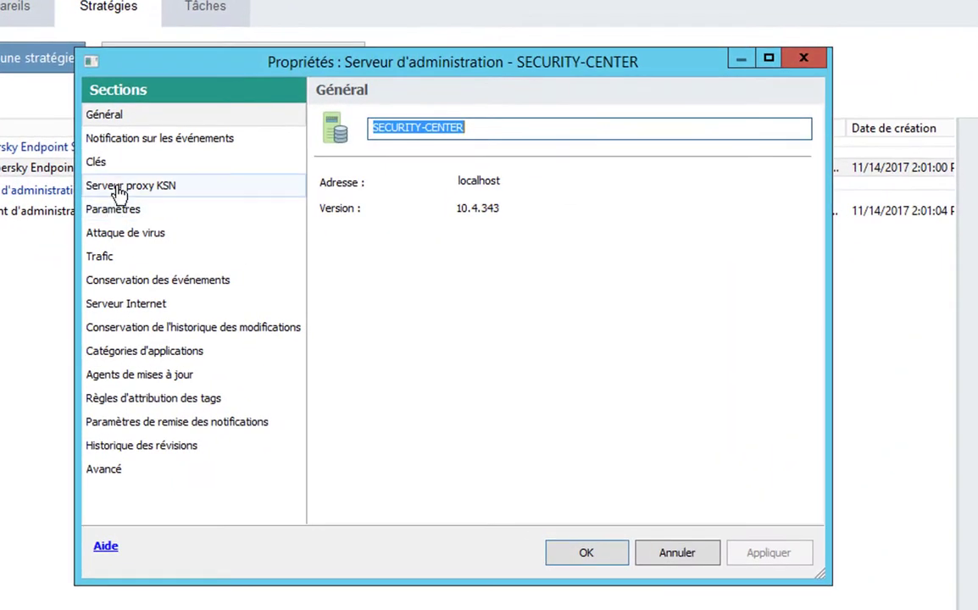
pyautogui.click(193, 207)
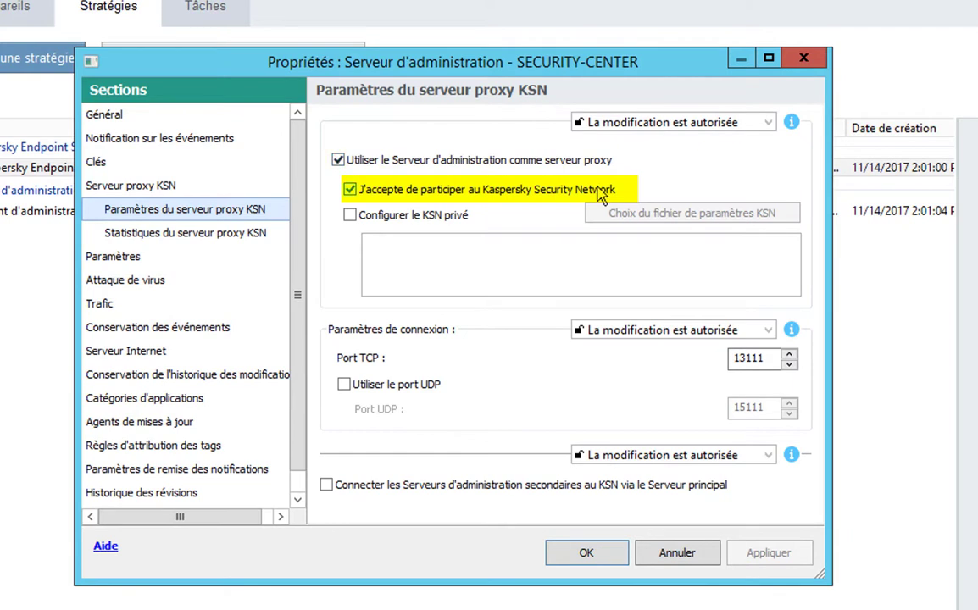
# - Test the connection to KSN from the KSN proxy server statistics and dismiss the result
pyautogui.click(192, 241)
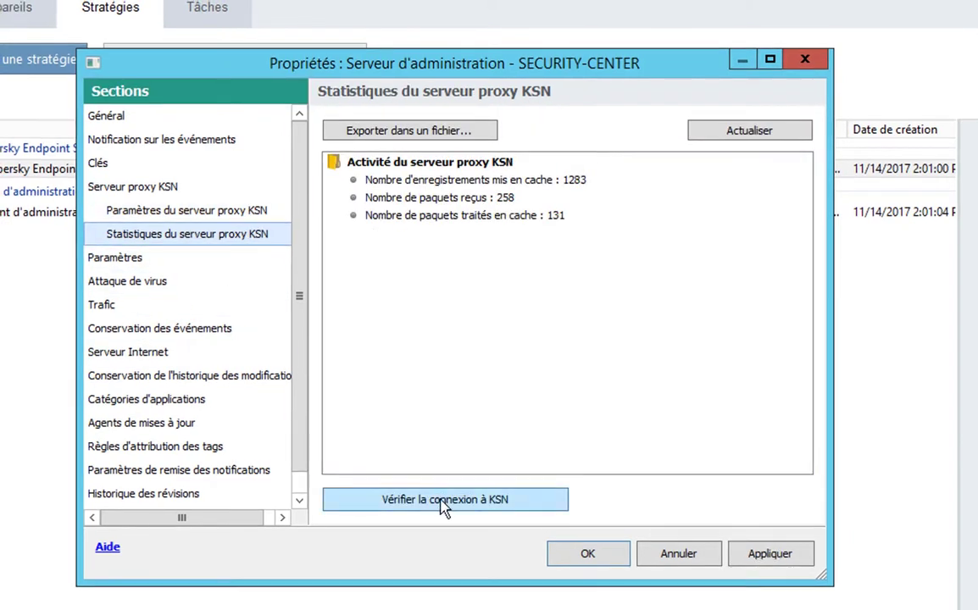
pyautogui.click(441, 499)
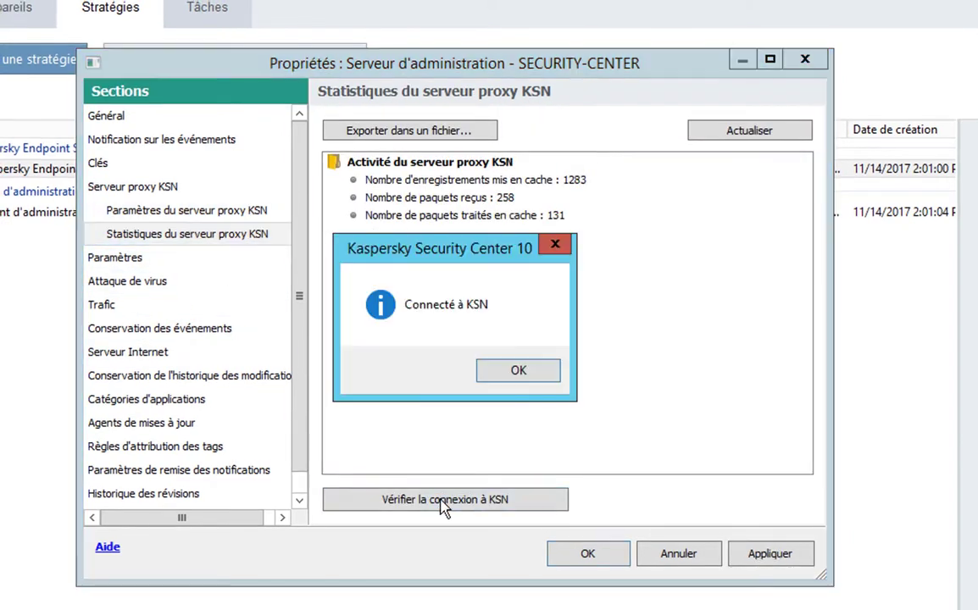
pyautogui.click(543, 374)
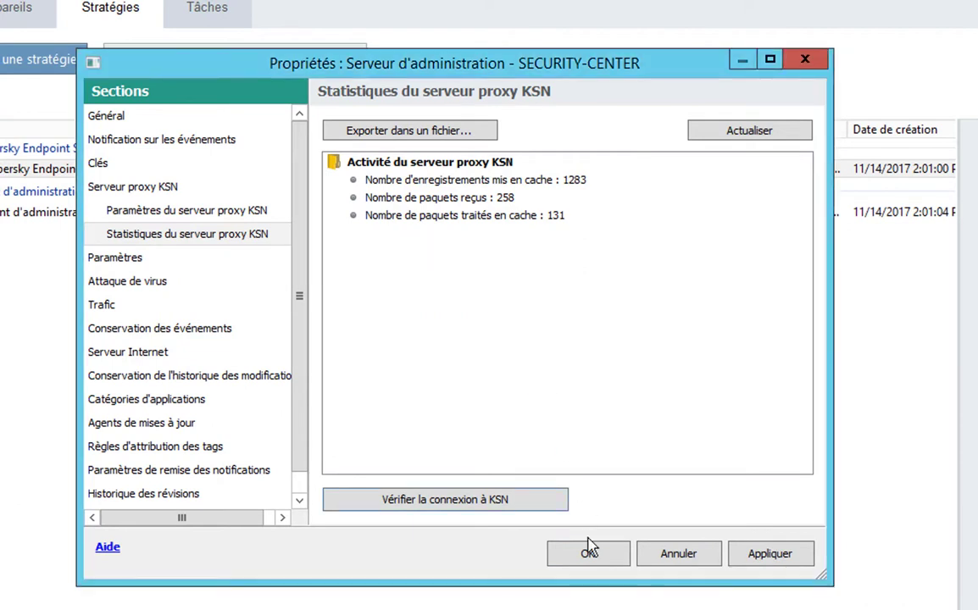